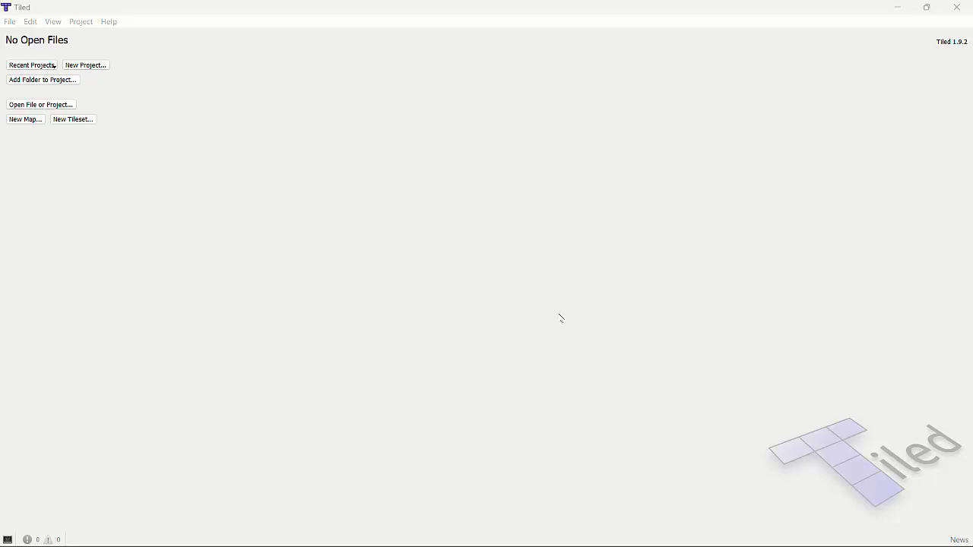
- Bring the Tiled window to the front on its empty start screen
click(214, 9)
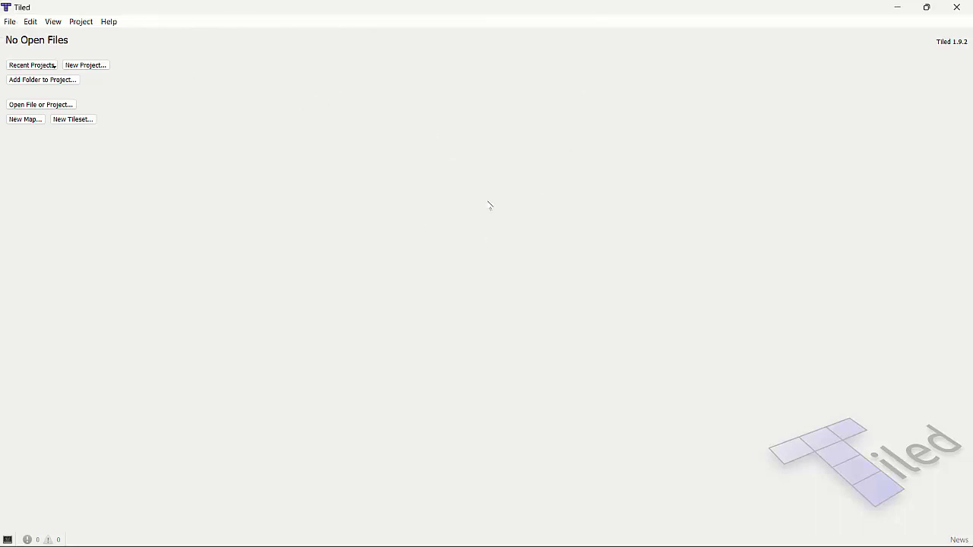
- Open File Explorer and browse to OneDrive - Personal > GDevelop projects
mouse_move(352, 524)
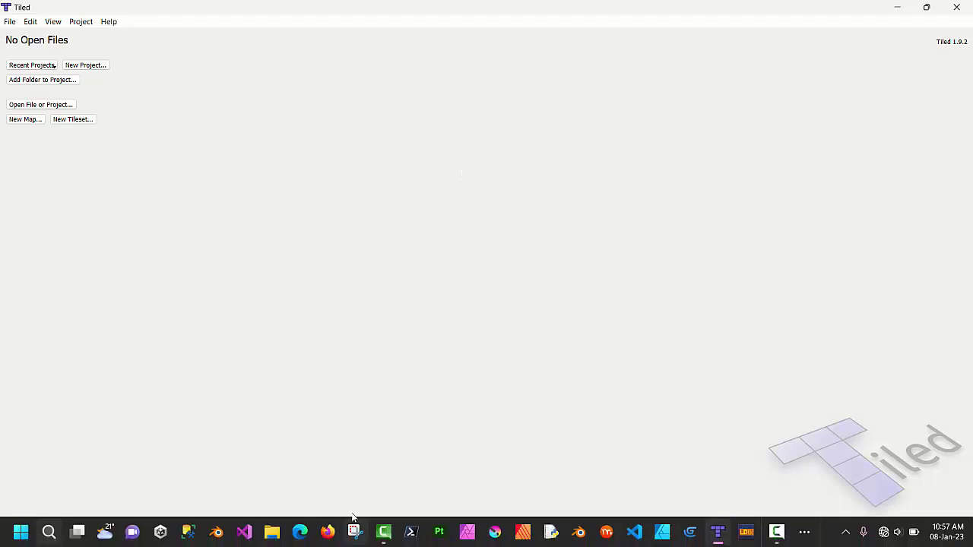
click(272, 532)
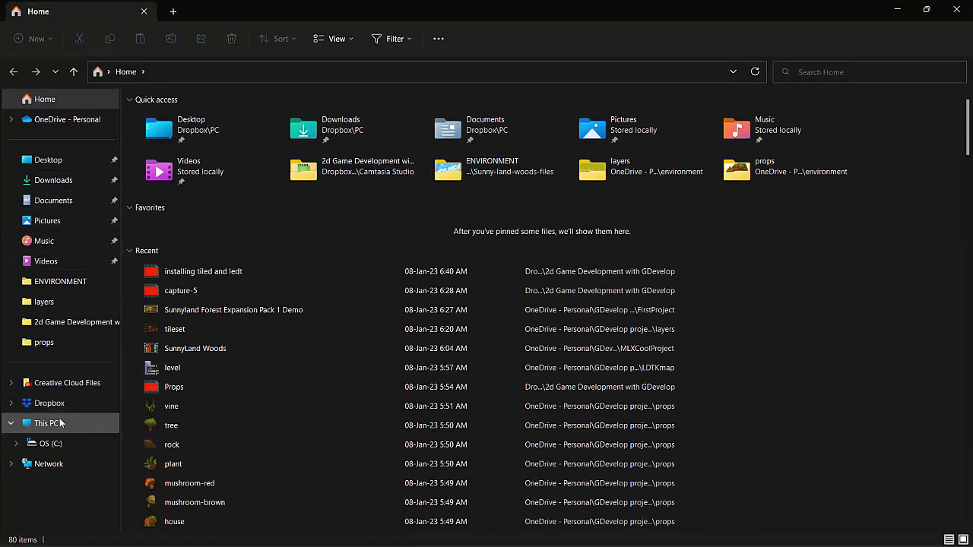
click(40, 125)
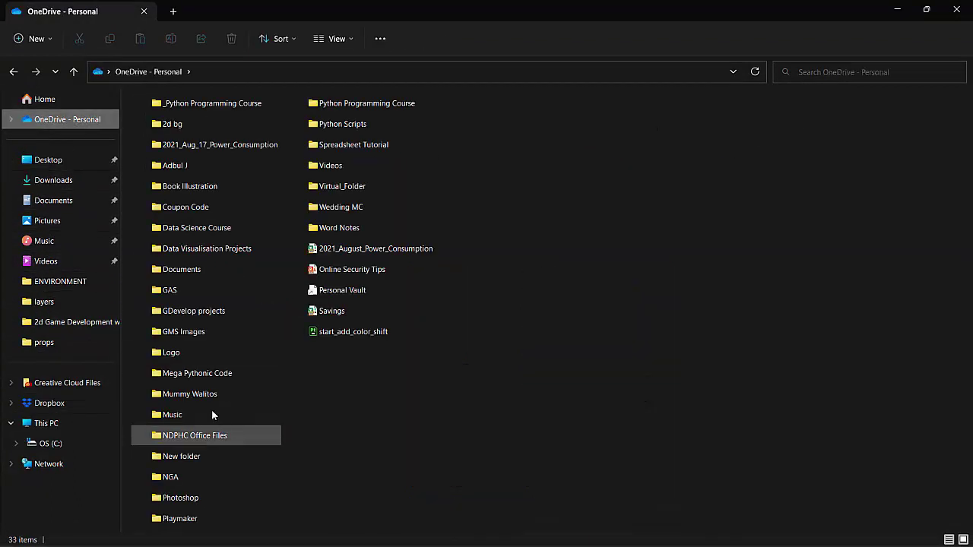
double_click(179, 312)
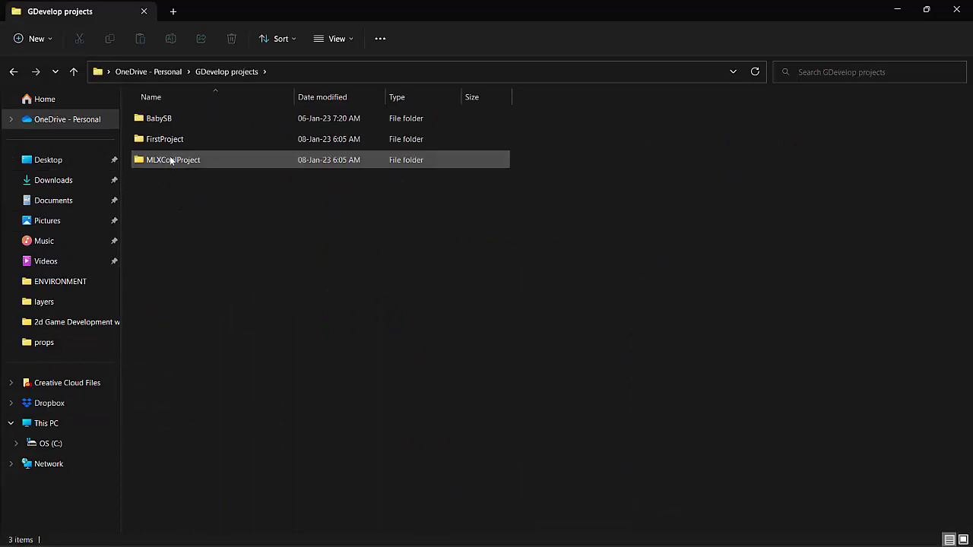
- Create a new folder named TiledProject in GDevelop projects
right_click(174, 205)
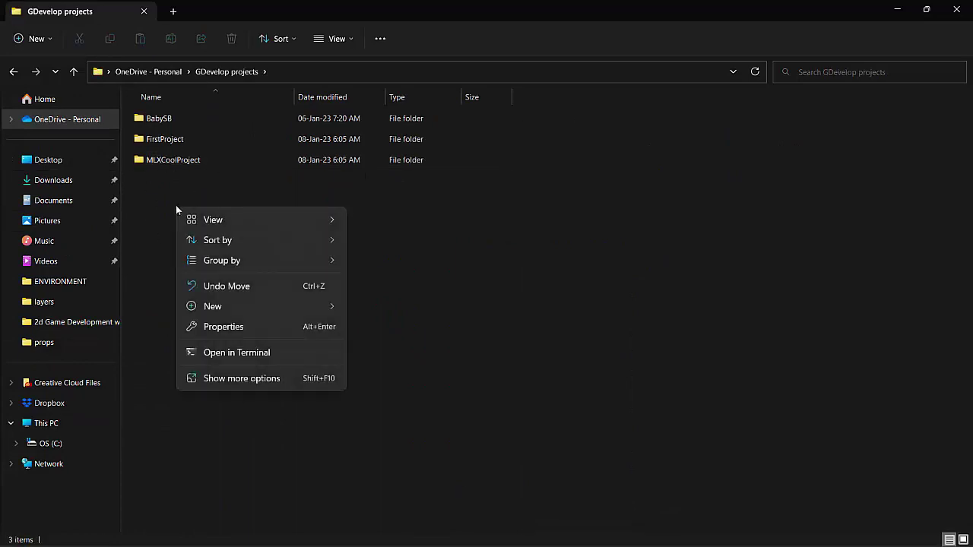
mouse_move(208, 220)
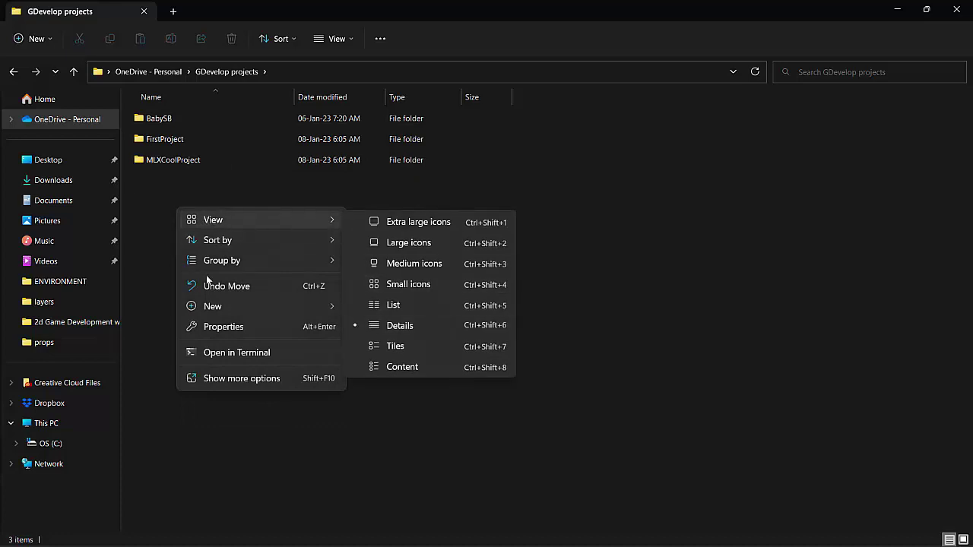
mouse_move(228, 307)
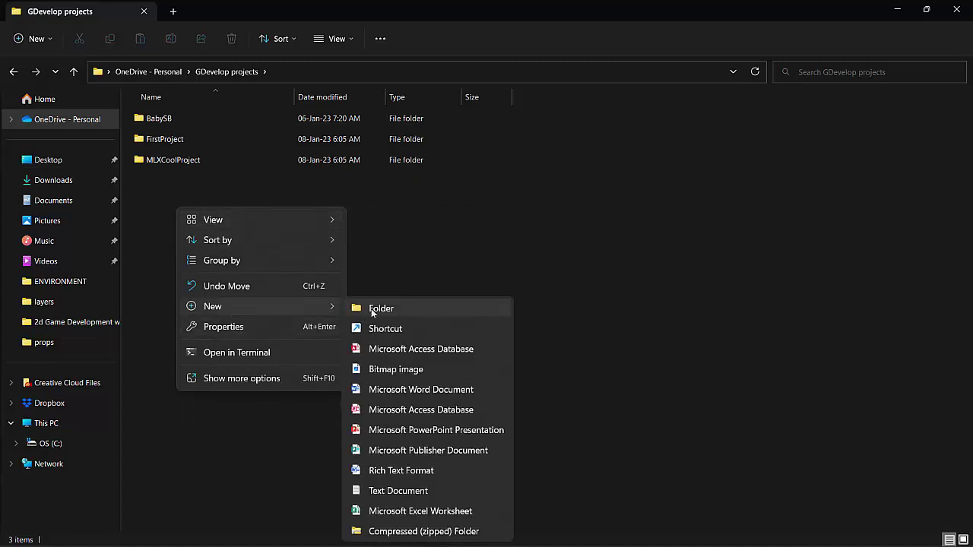
click(371, 309)
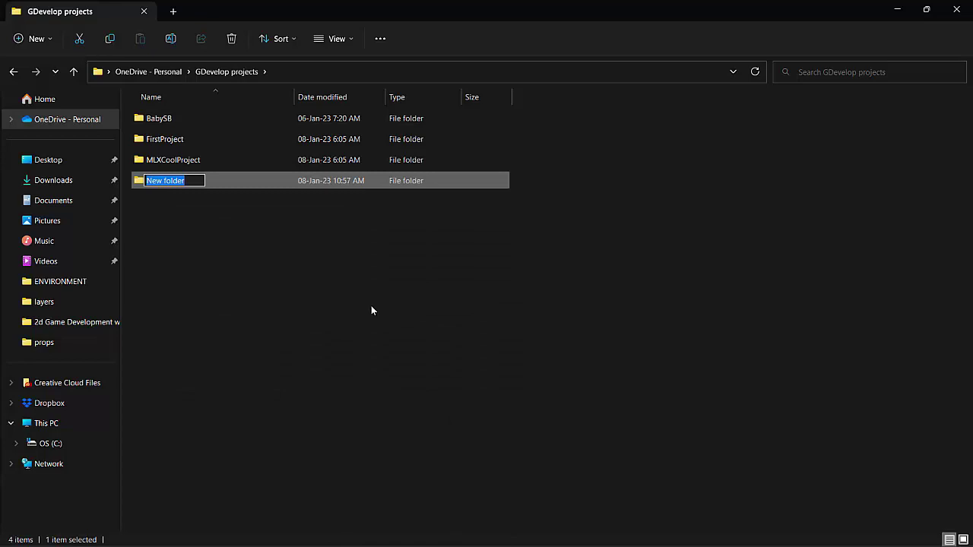
text(Tiled)
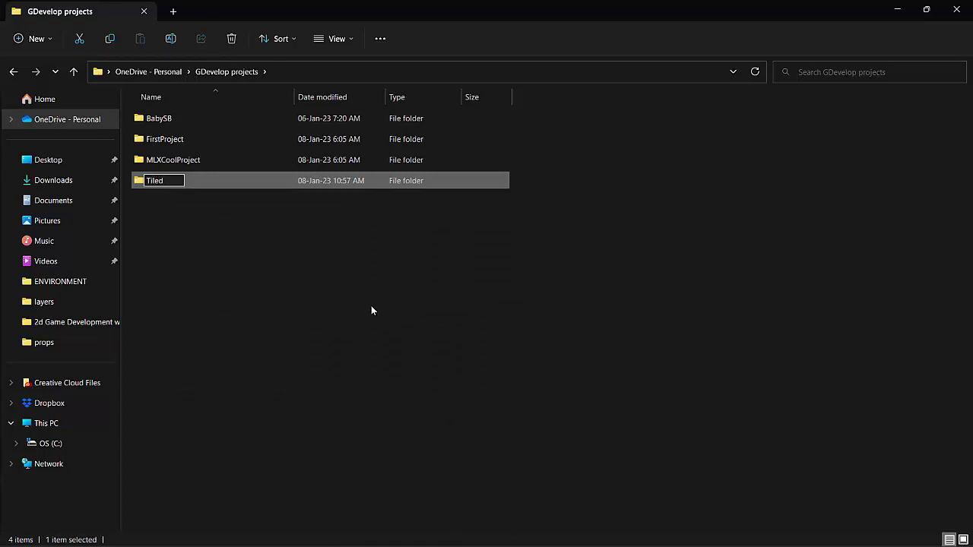
text(Project)
click(370, 305)
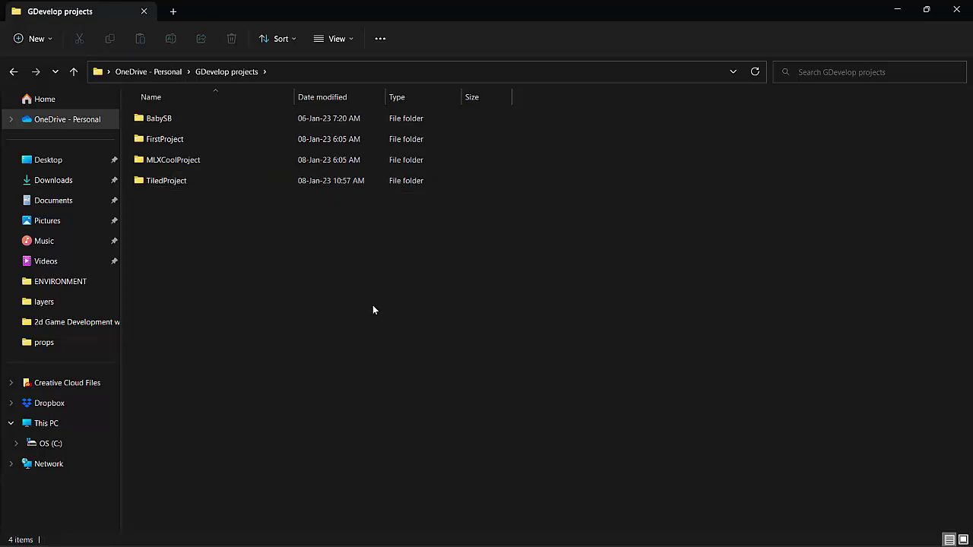
- Create an empty folder named map inside FirstProject
double_click(171, 142)
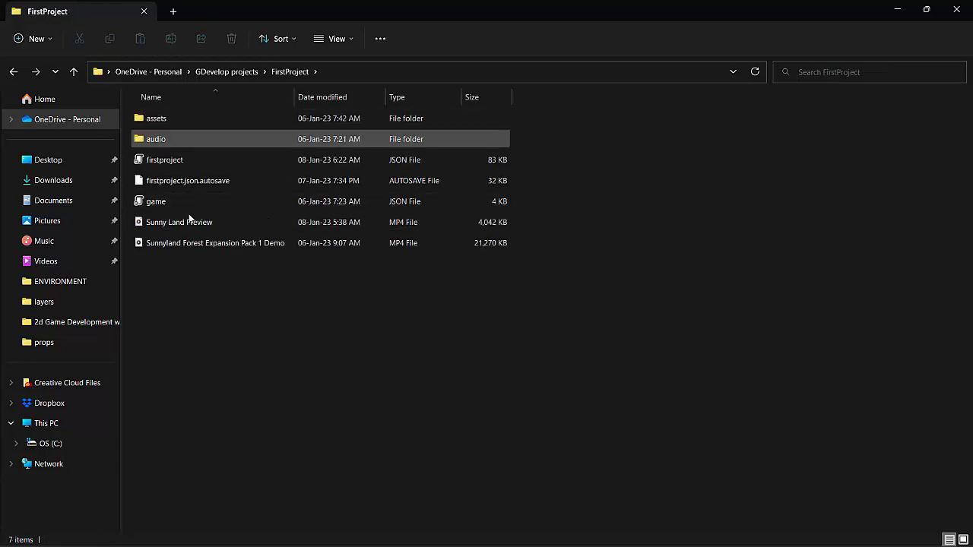
right_click(193, 267)
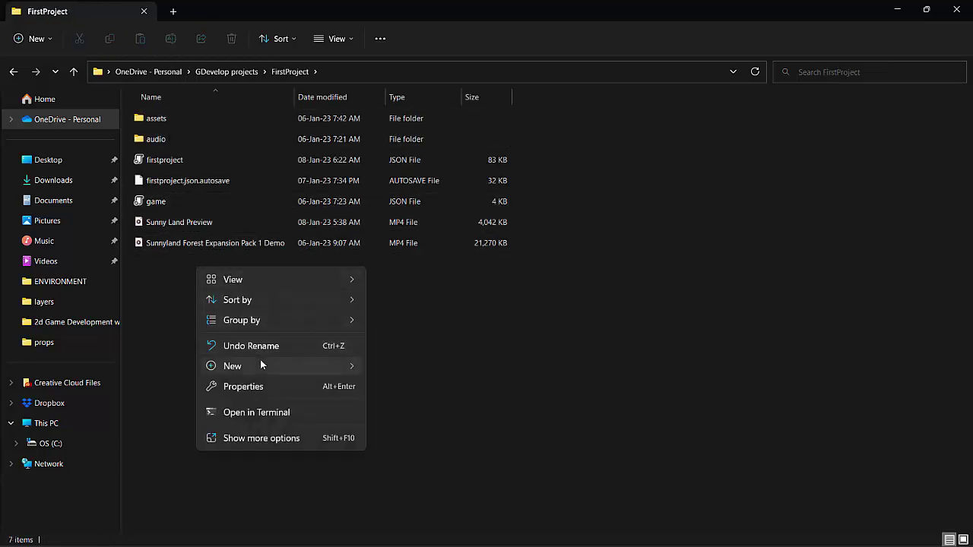
mouse_move(261, 366)
click(395, 144)
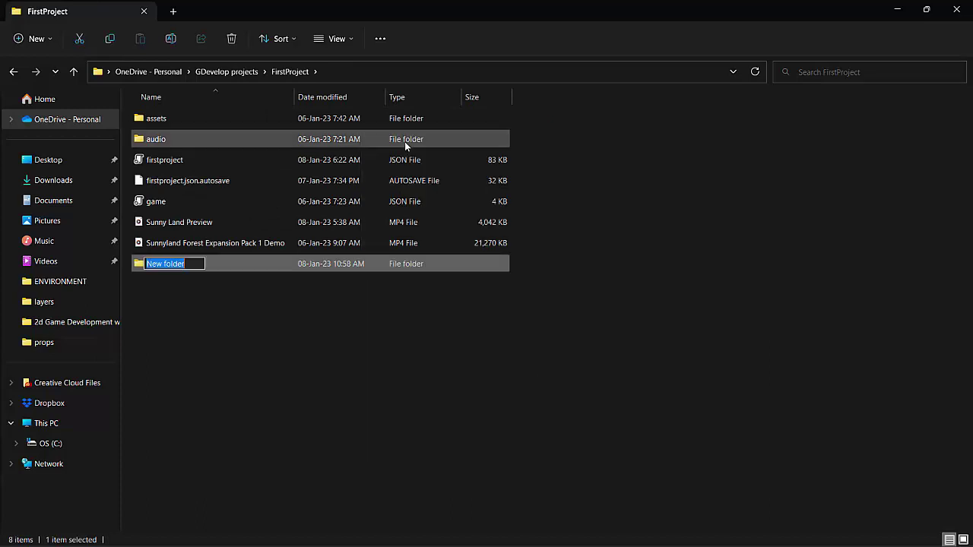
text(map)
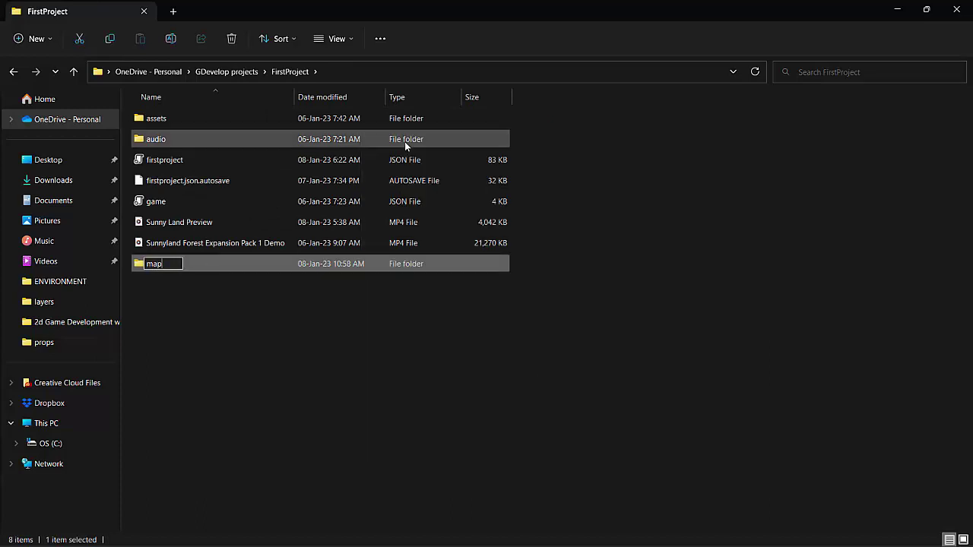
click(340, 412)
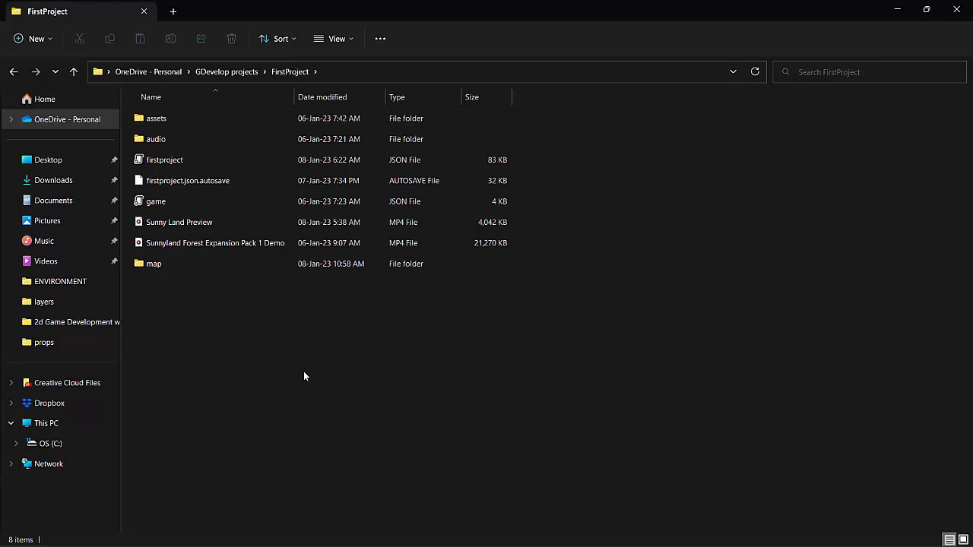
- Check the new map folder, return to GDevelop projects, and minimise Explorer
click(74, 71)
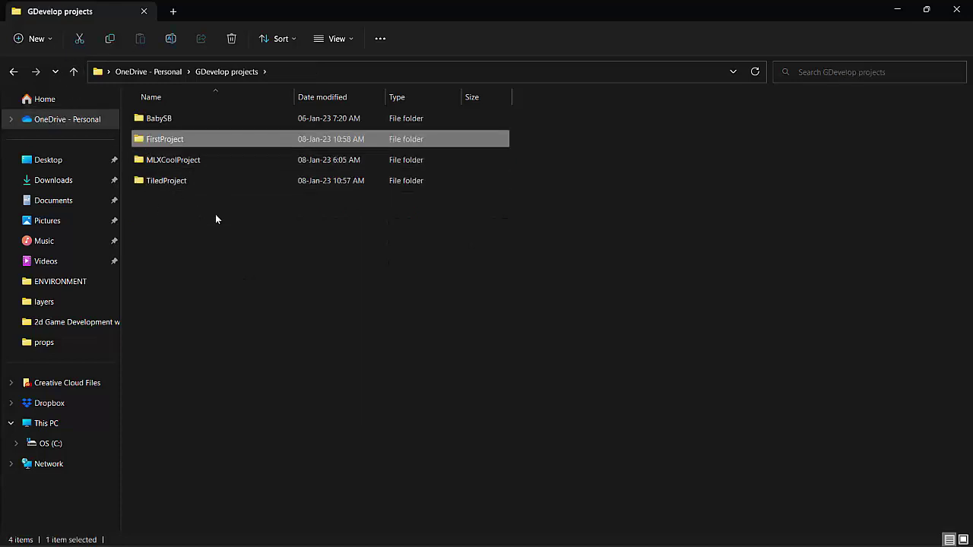
click(182, 273)
click(163, 190)
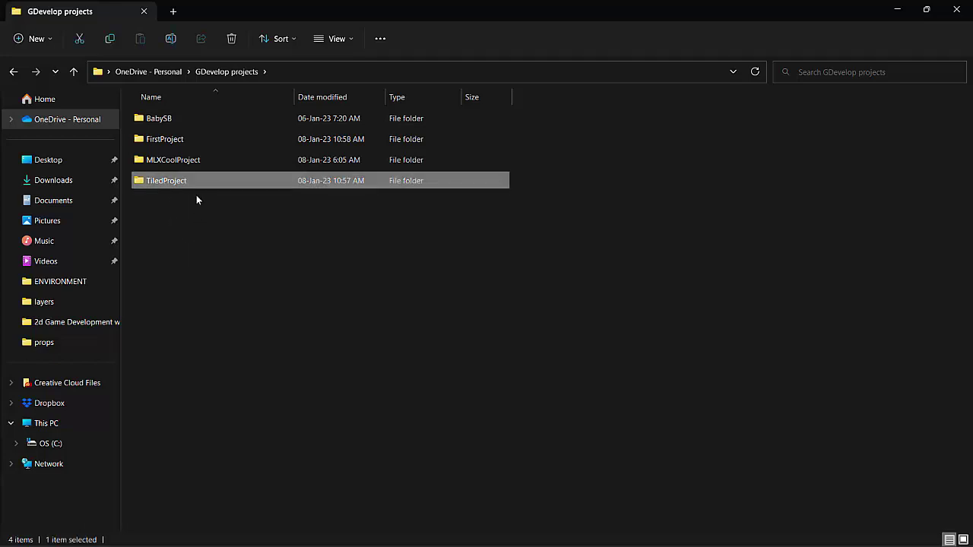
double_click(179, 142)
double_click(161, 160)
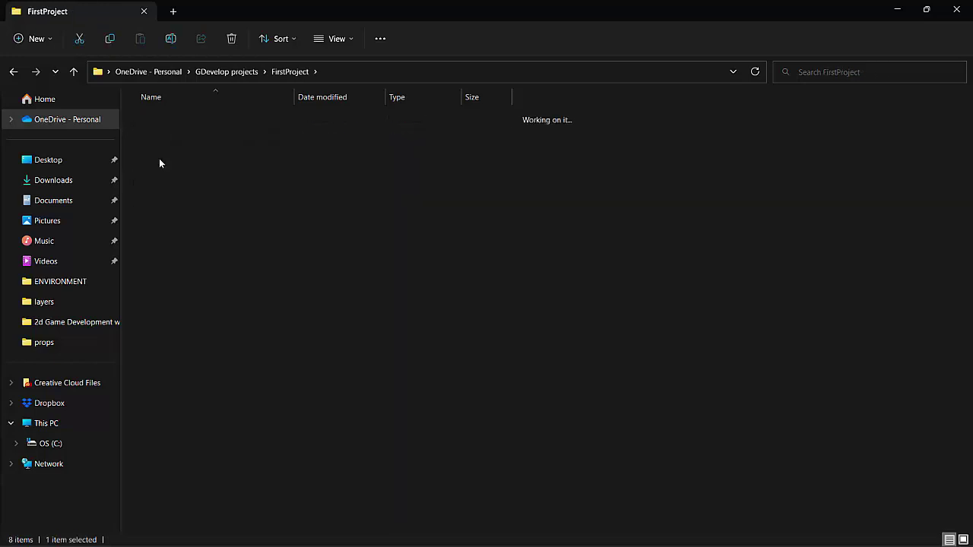
click(74, 72)
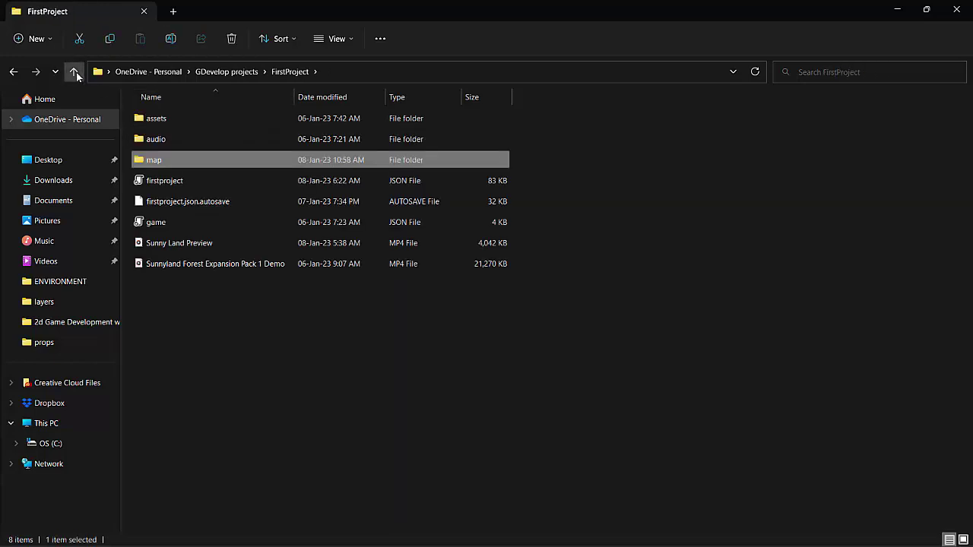
click(73, 72)
click(174, 180)
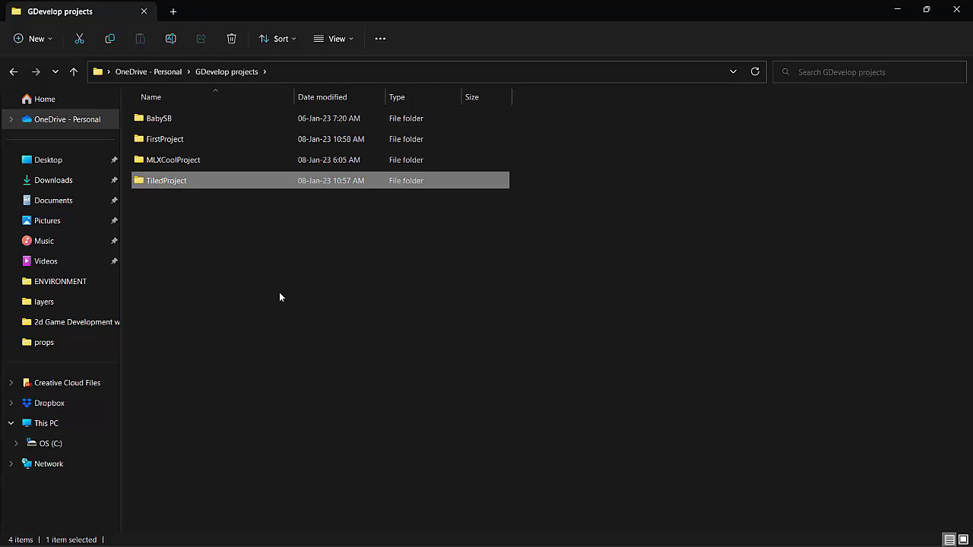
click(205, 228)
click(896, 9)
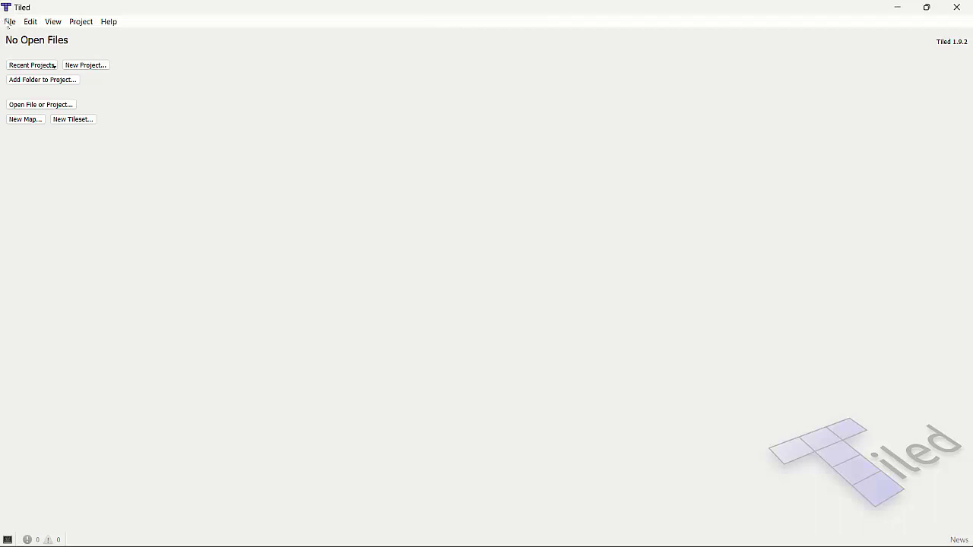
click(111, 25)
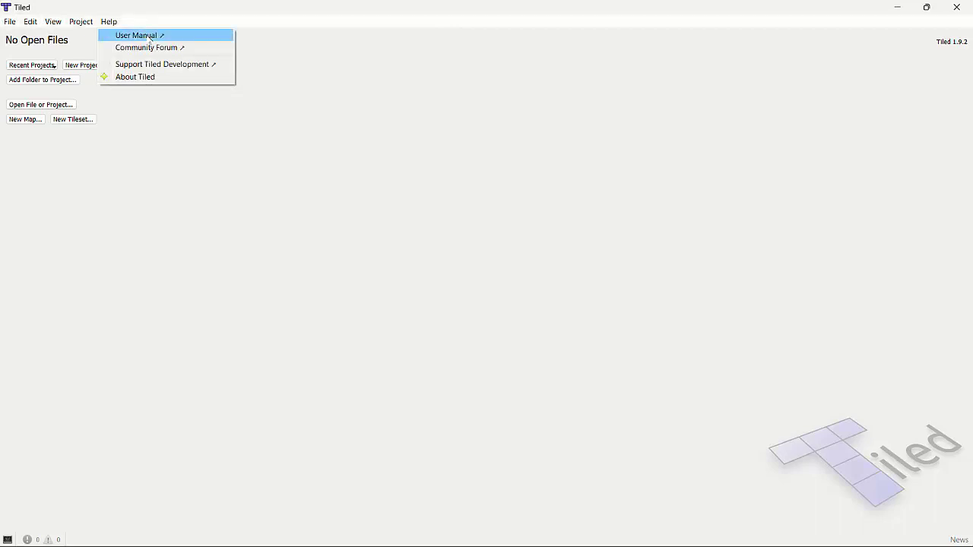
click(124, 167)
click(13, 27)
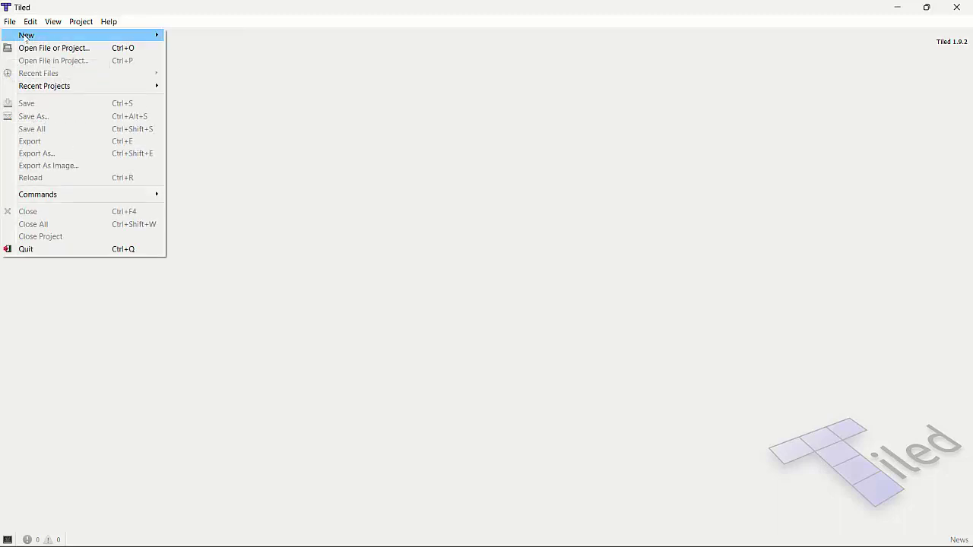
mouse_move(26, 37)
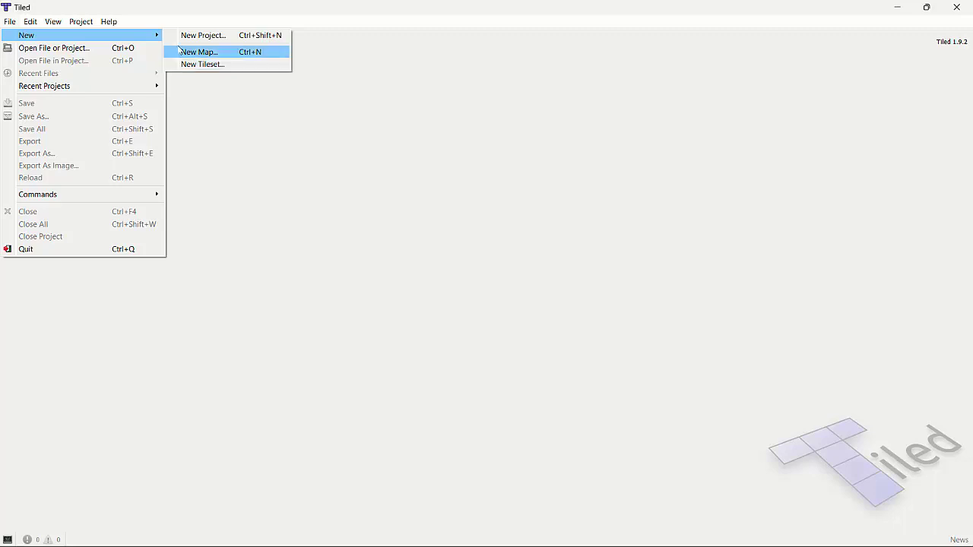
click(250, 114)
click(30, 21)
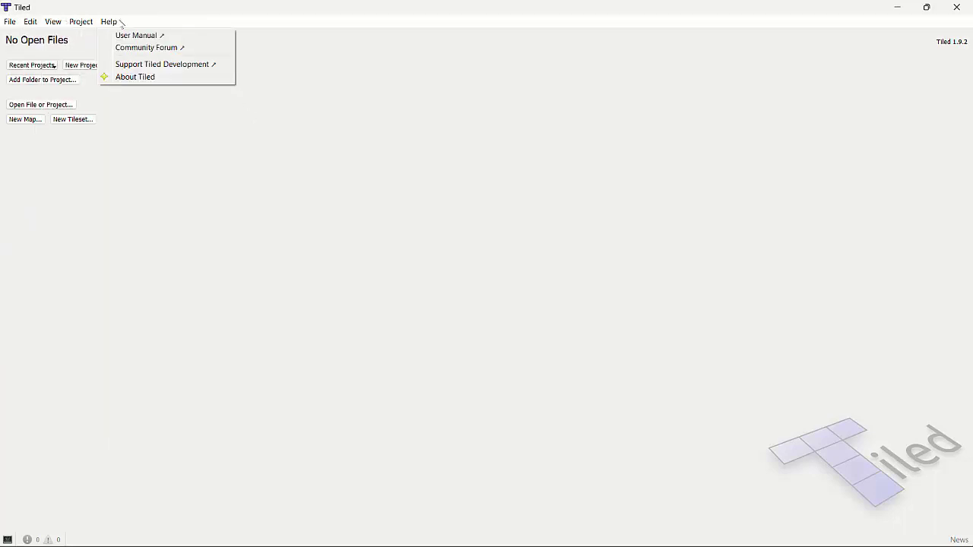
- Start a new Tiled project and browse to OneDrive > GDevelop projects > TiledProject
mouse_move(99, 29)
click(128, 174)
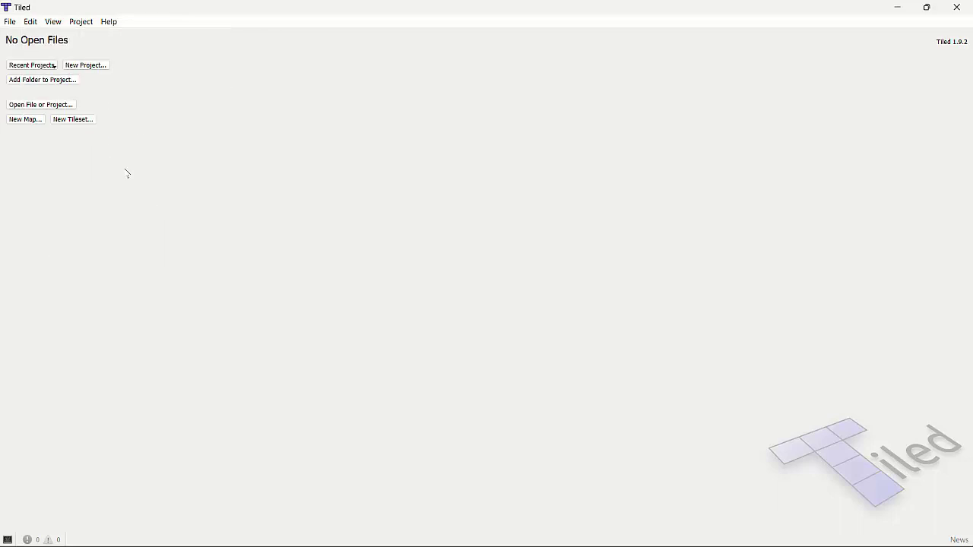
click(76, 65)
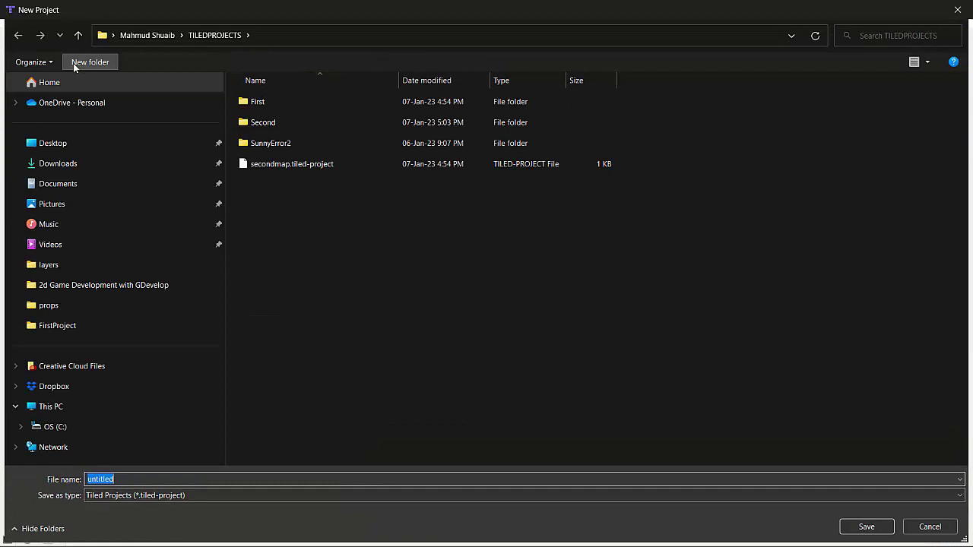
click(152, 40)
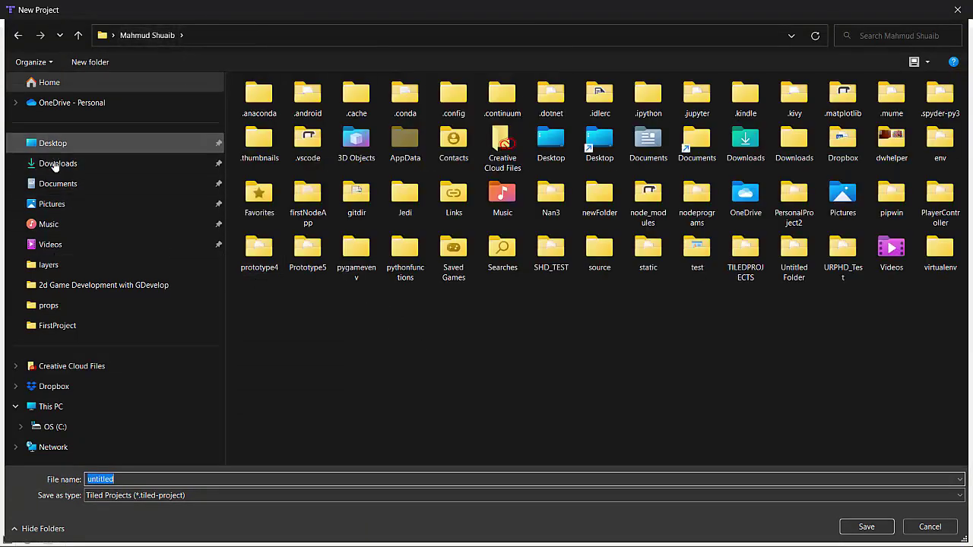
click(77, 87)
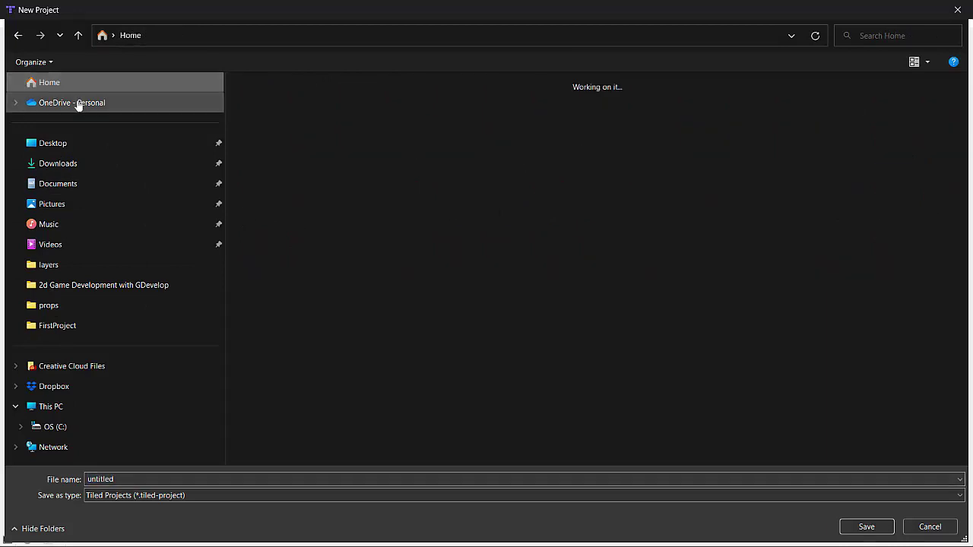
click(77, 102)
scroll(311, 393, down, 3)
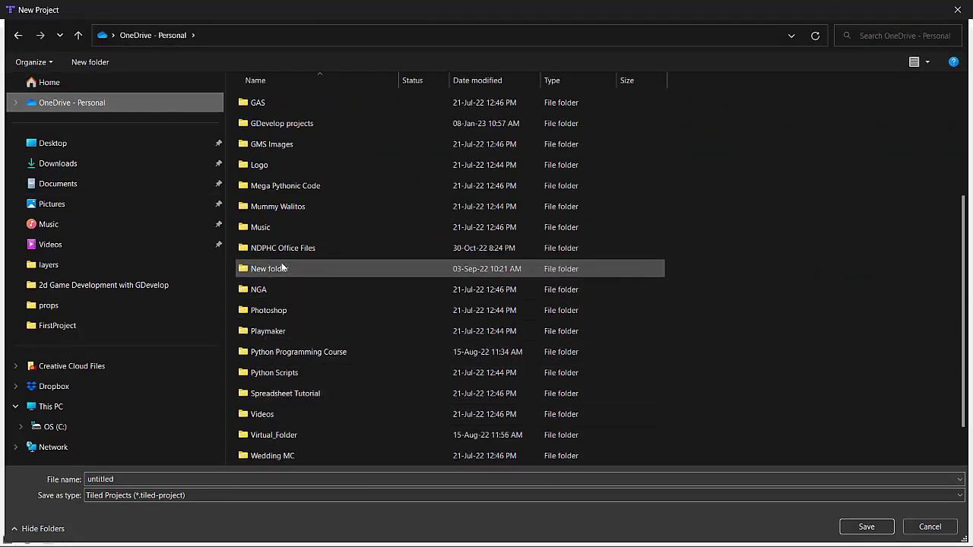
click(97, 102)
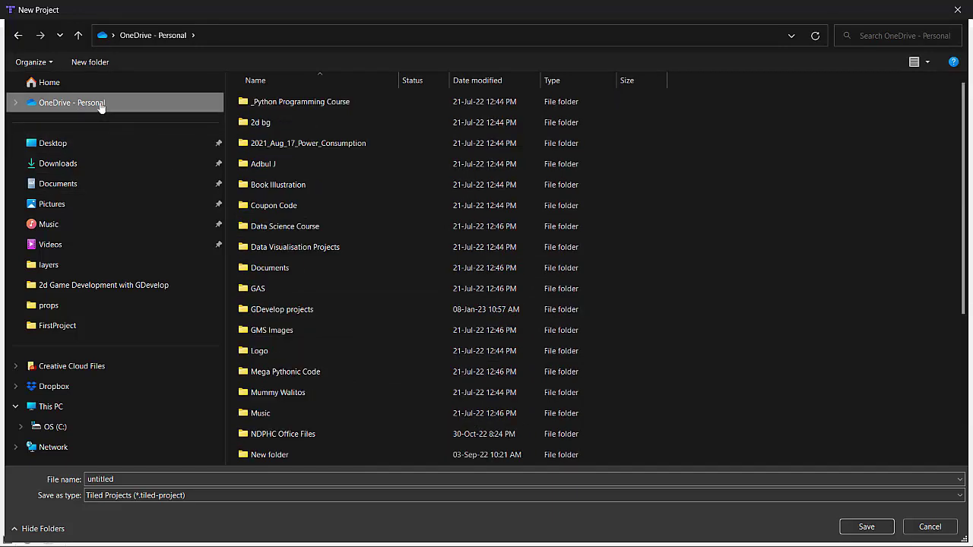
double_click(283, 313)
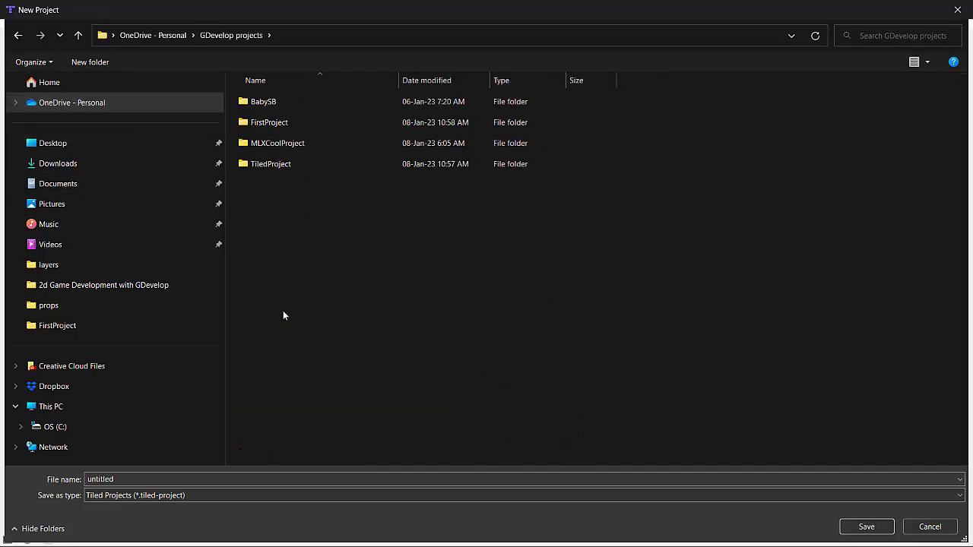
double_click(258, 166)
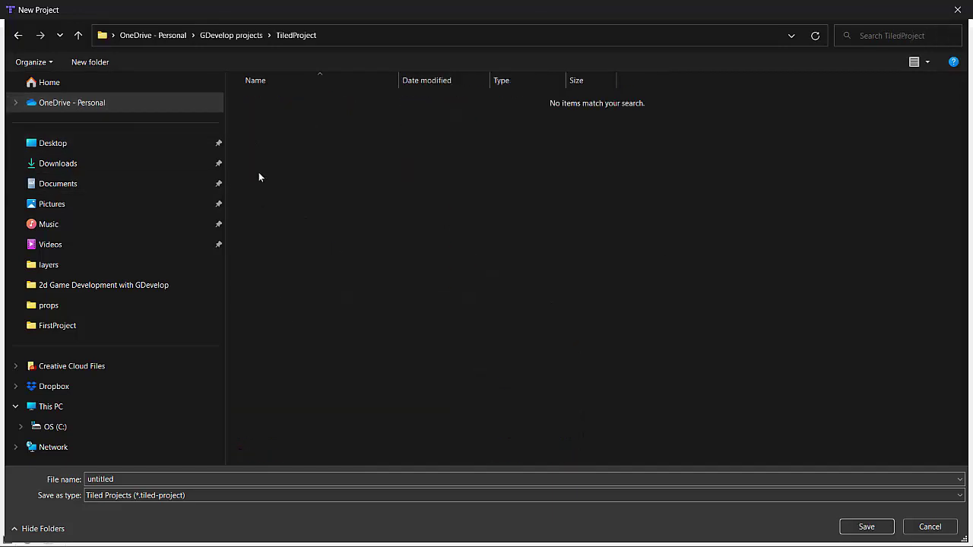
- Name the project firstlevel and save it
click(269, 478)
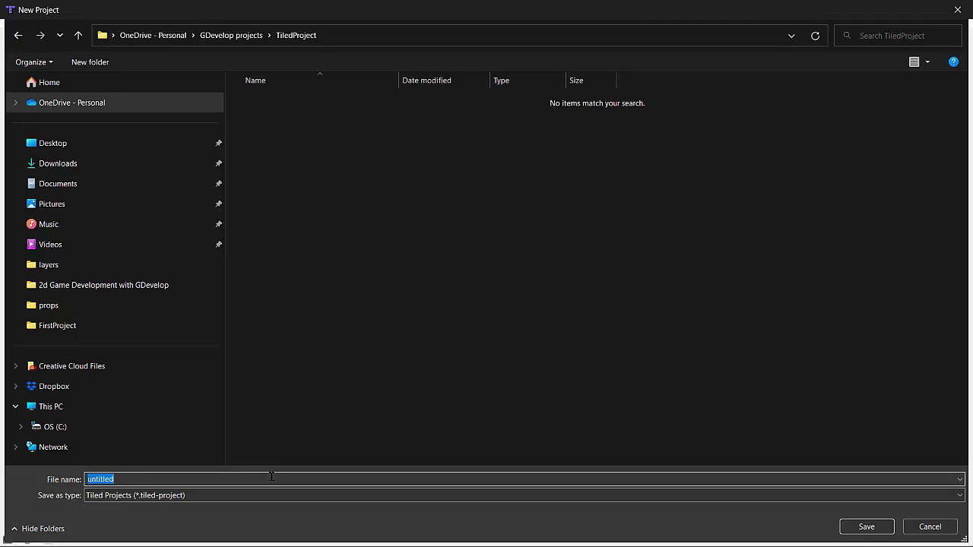
text(firstlevel)
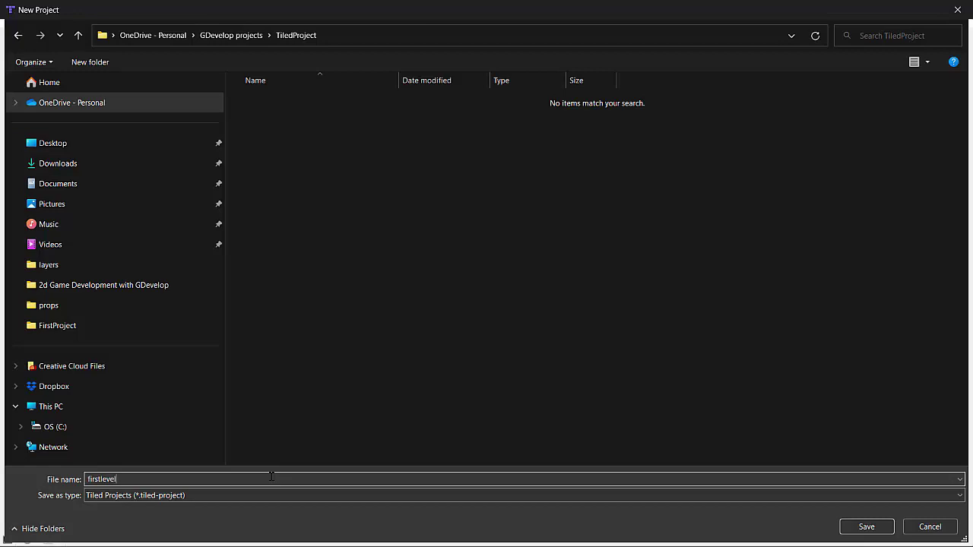
key(Return)
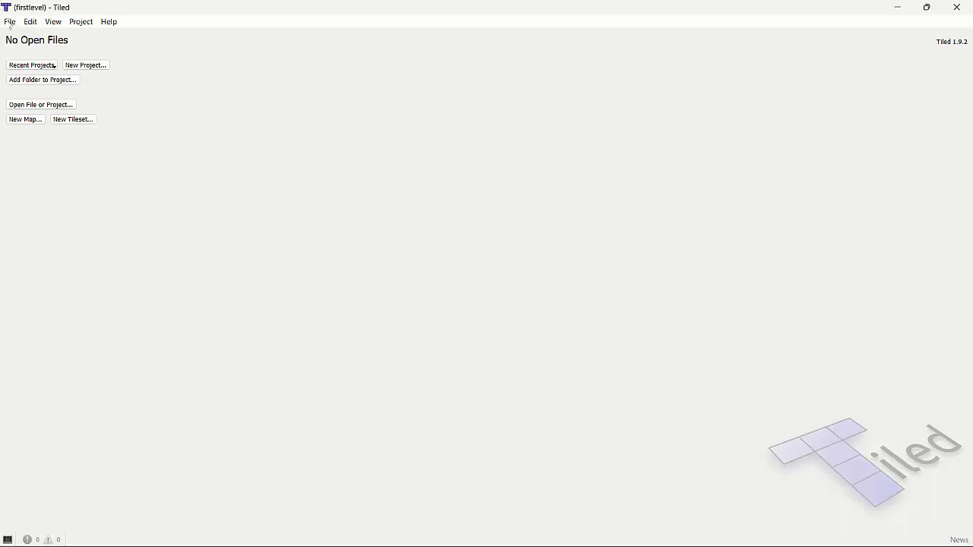
- Start a new map, keeping Orthogonal orientation and CSV tile layer format
click(10, 22)
mouse_move(28, 36)
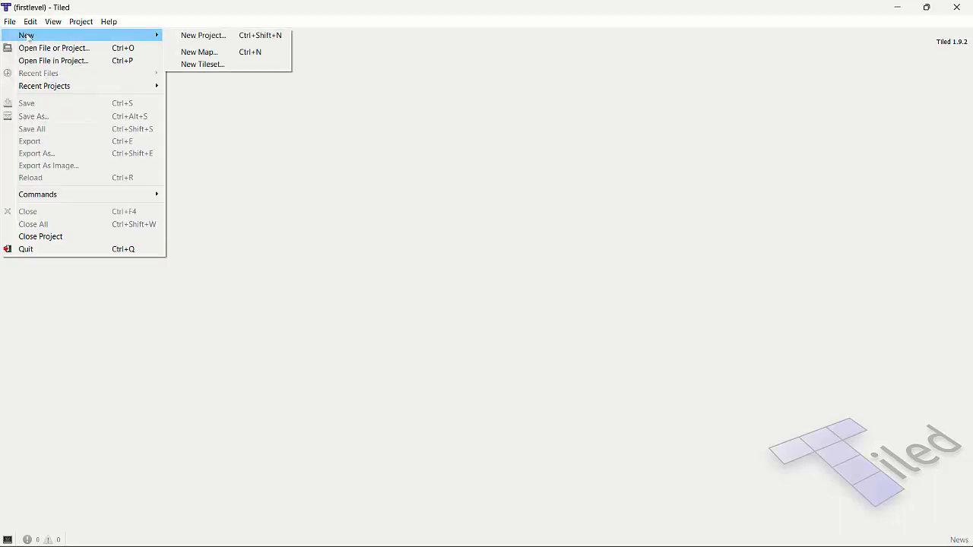
click(218, 53)
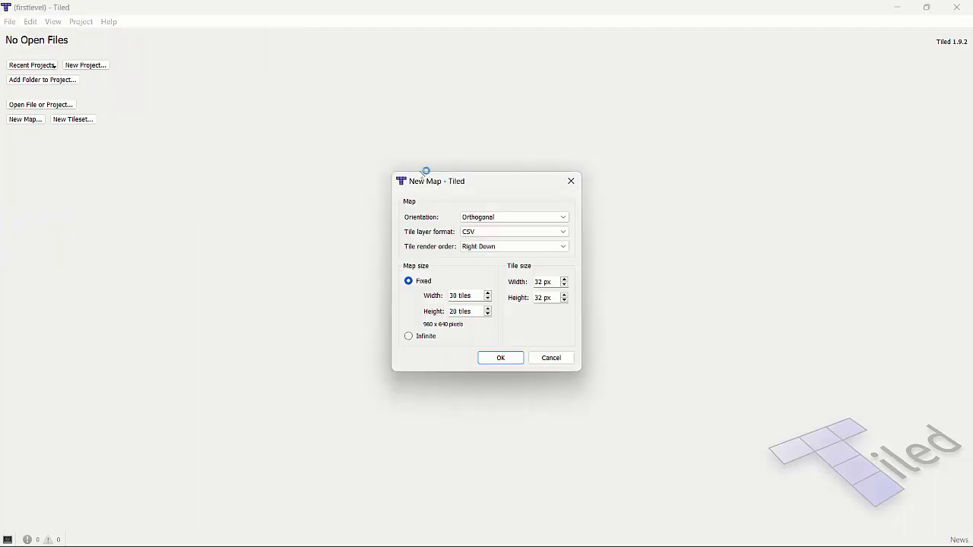
drag(441, 183, 351, 120)
click(402, 154)
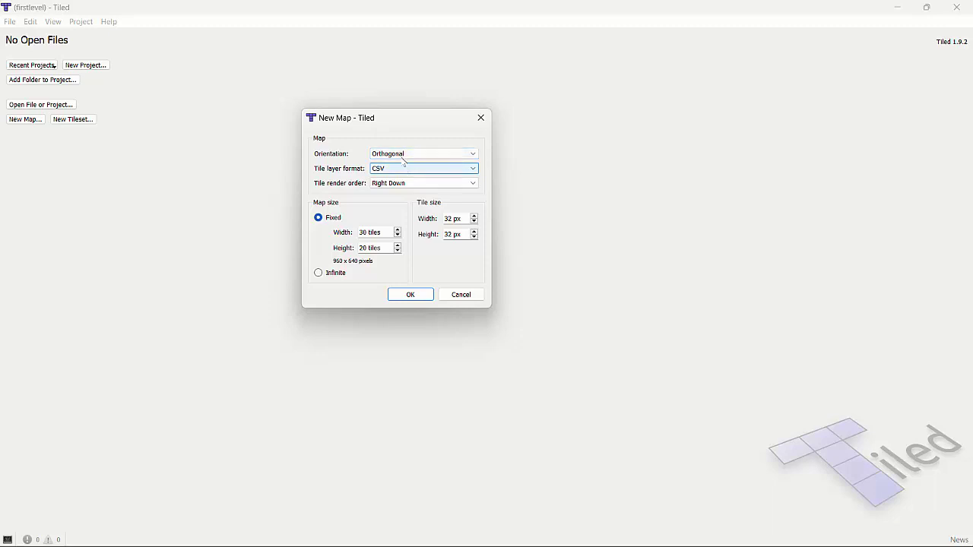
click(403, 154)
click(402, 155)
click(386, 169)
click(386, 170)
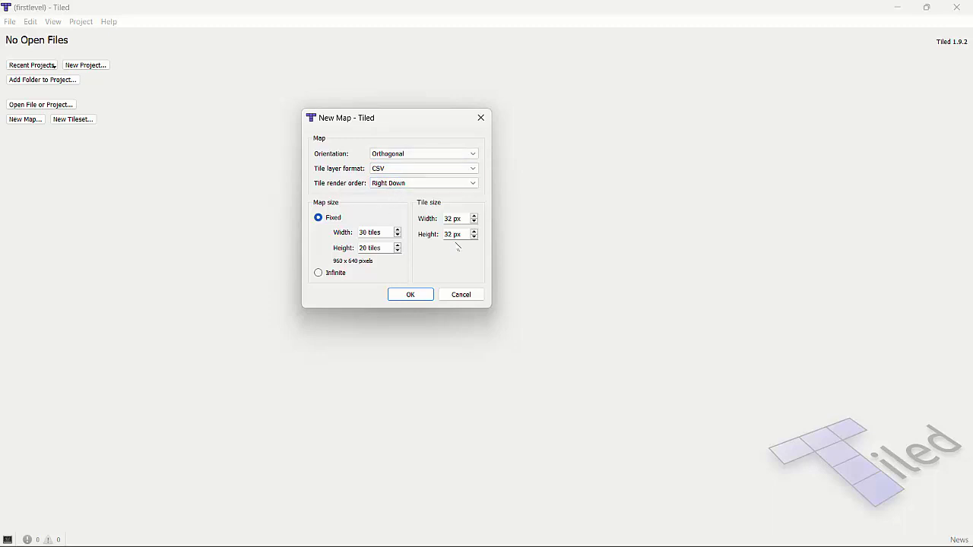
- Set tile size to 16×16 px and map size to 20×12 tiles
drag(459, 219, 417, 220)
text(16)
drag(459, 233, 411, 234)
text(16)
double_click(366, 233)
text(20)
double_click(367, 248)
text(10)
key(BackSpace)
text(2)
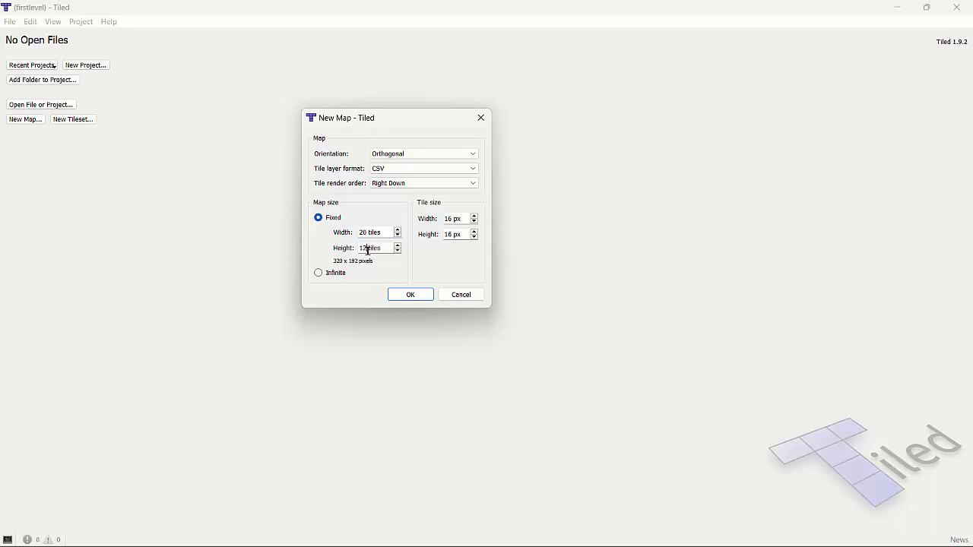
- Create the 20×12 map, zoom in and pan to centre it in the view
click(409, 295)
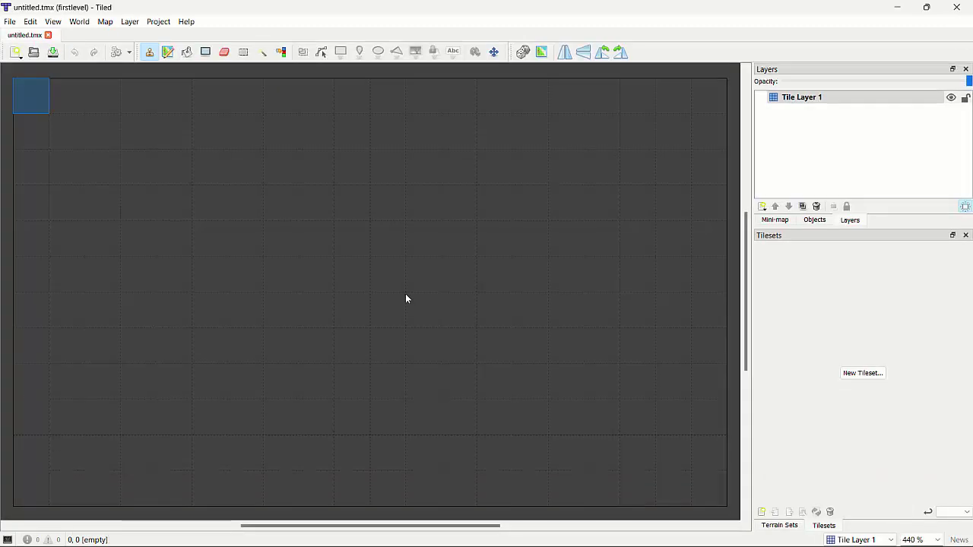
ctrl+scroll(405, 294, up, 1)
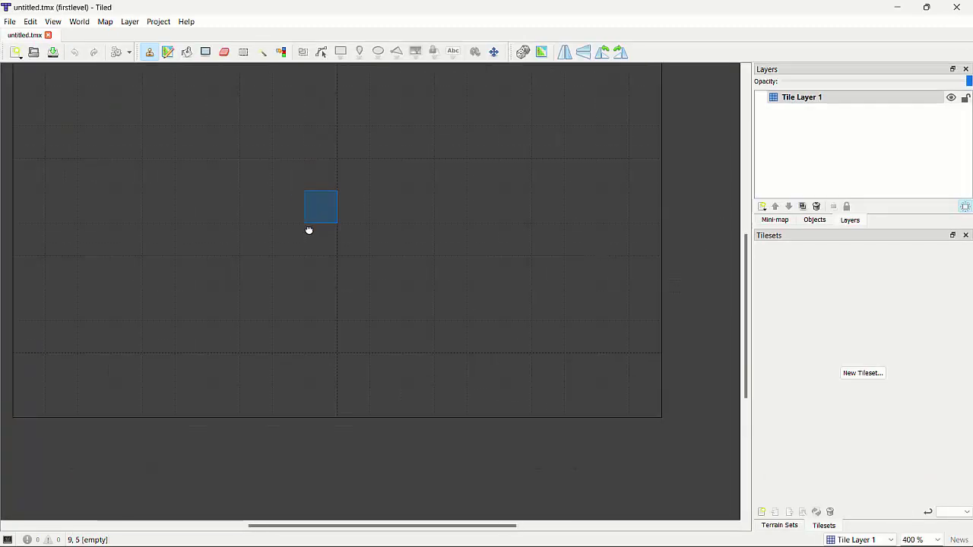
middle_drag(308, 230, 329, 271)
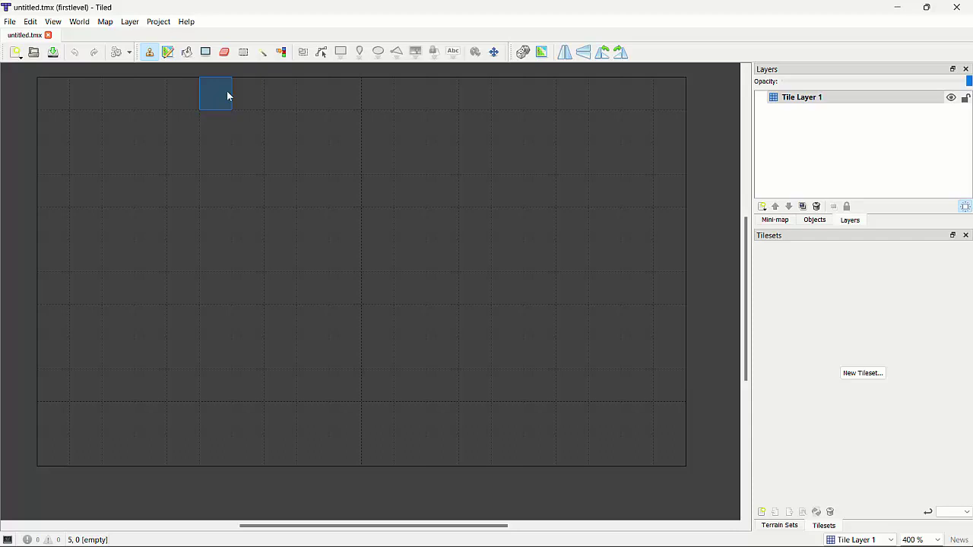
- Open Preferences, toggle session restore on then off, and view the Interface settings
click(31, 23)
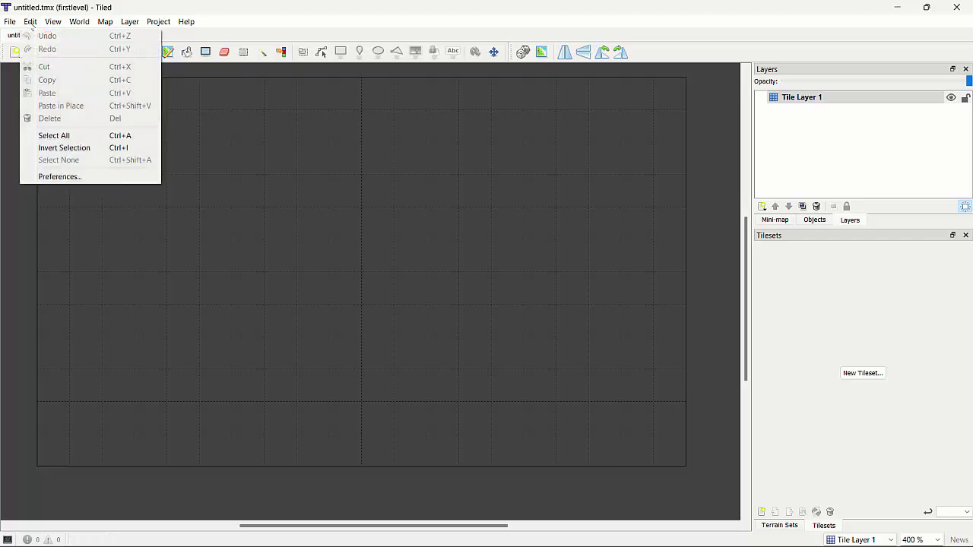
click(53, 179)
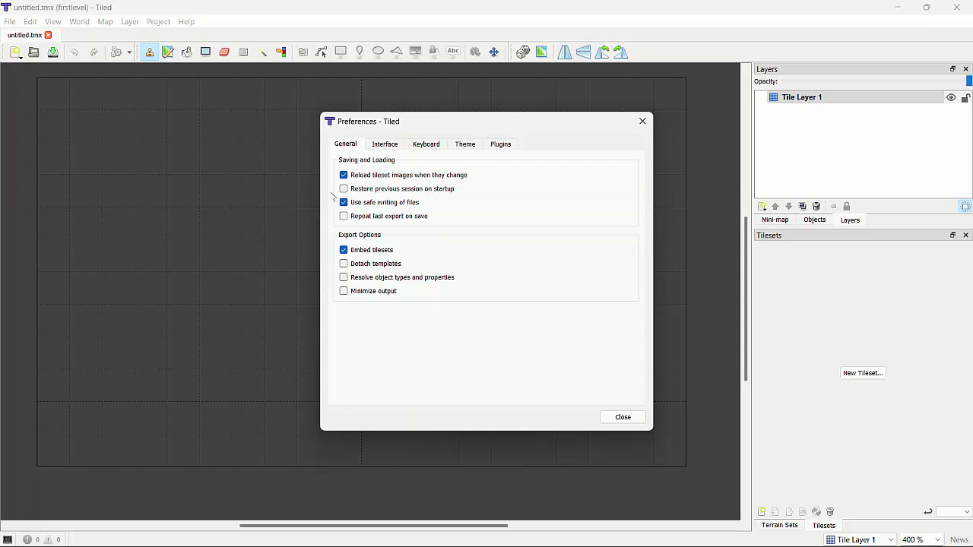
click(344, 192)
click(344, 190)
click(384, 145)
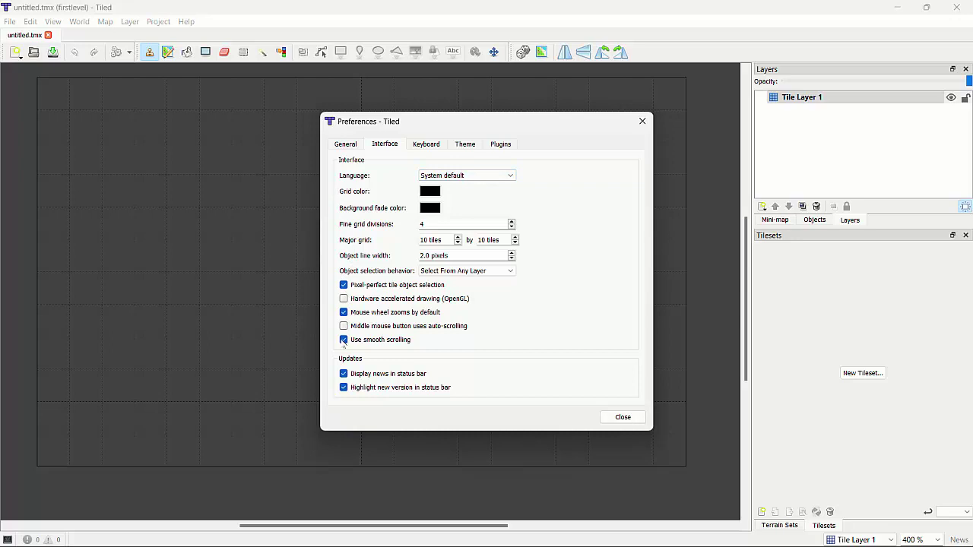
- Try the Tiled Fusion style, revert to Native, then close Preferences
click(424, 147)
click(465, 146)
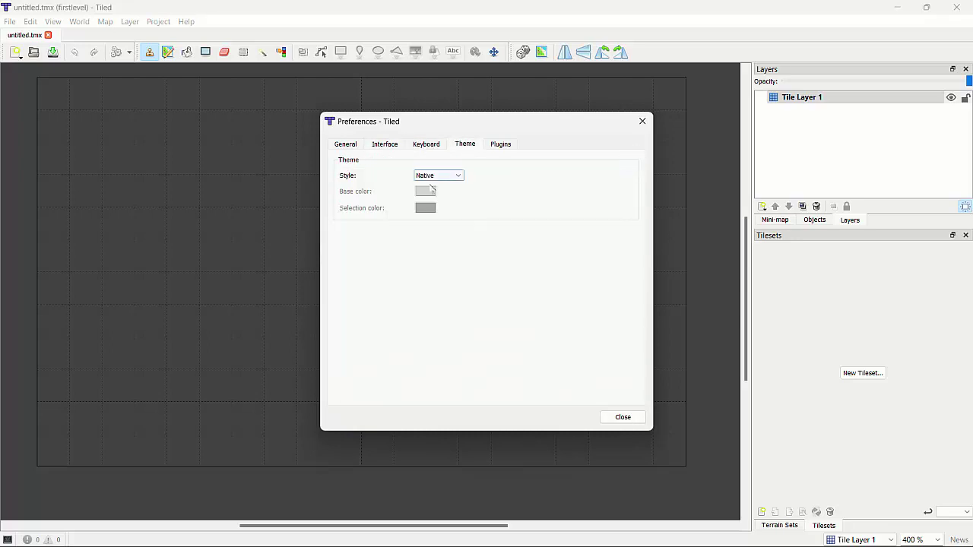
click(456, 177)
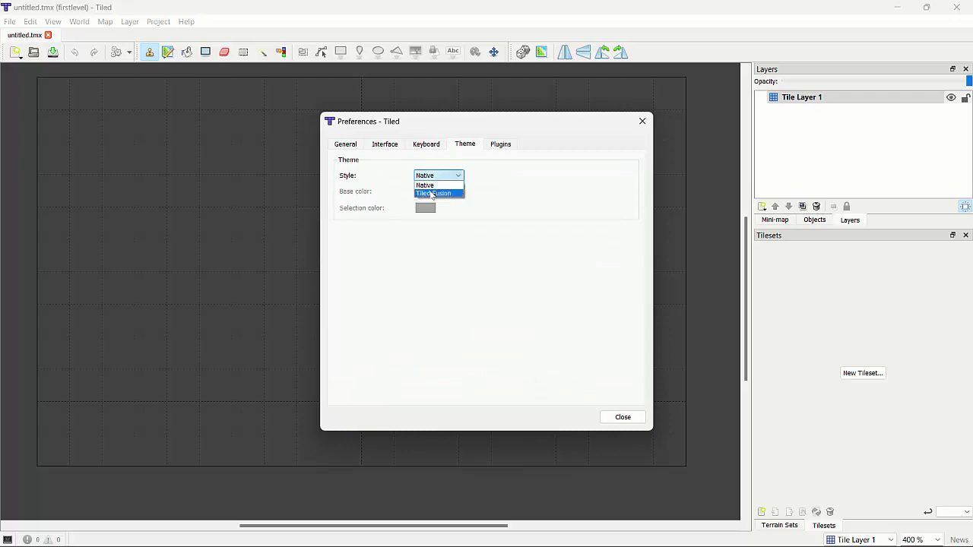
click(432, 194)
click(439, 184)
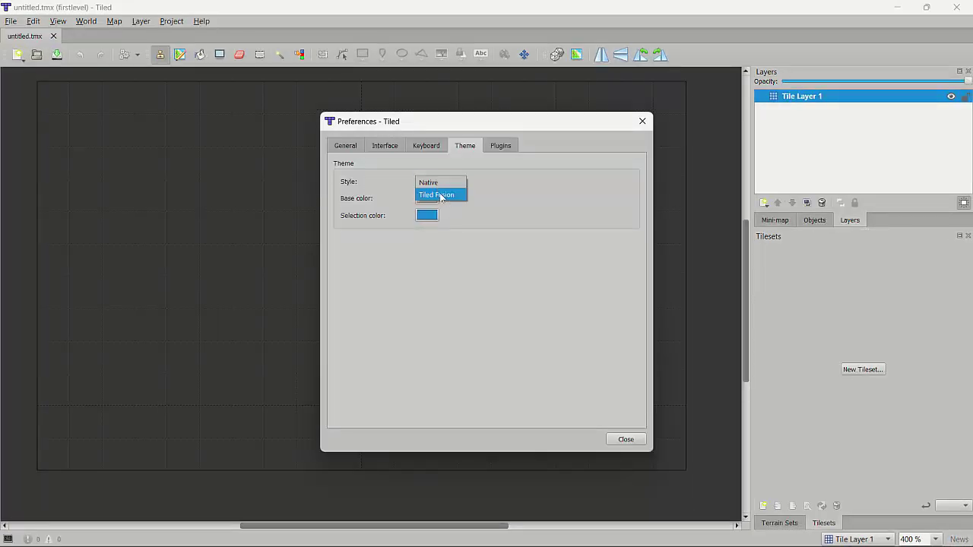
click(439, 183)
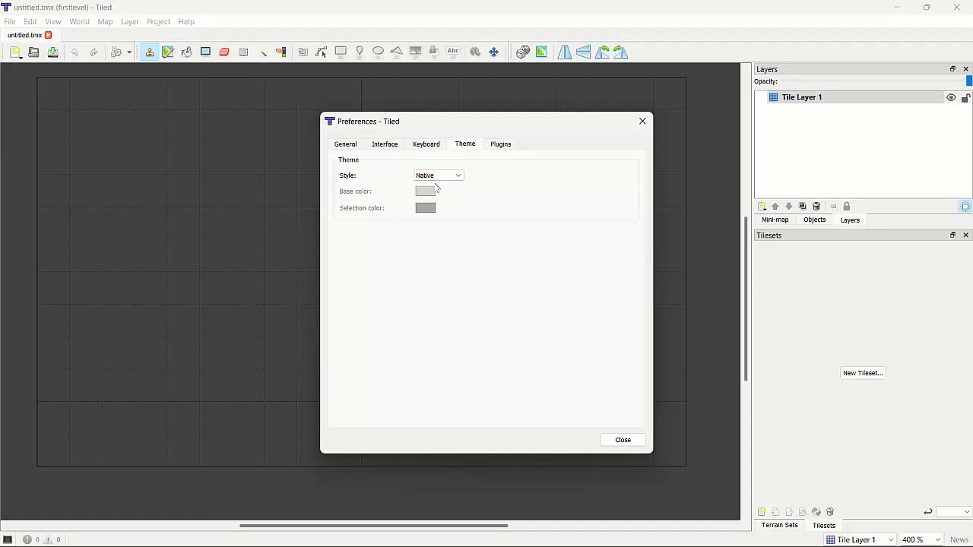
click(387, 147)
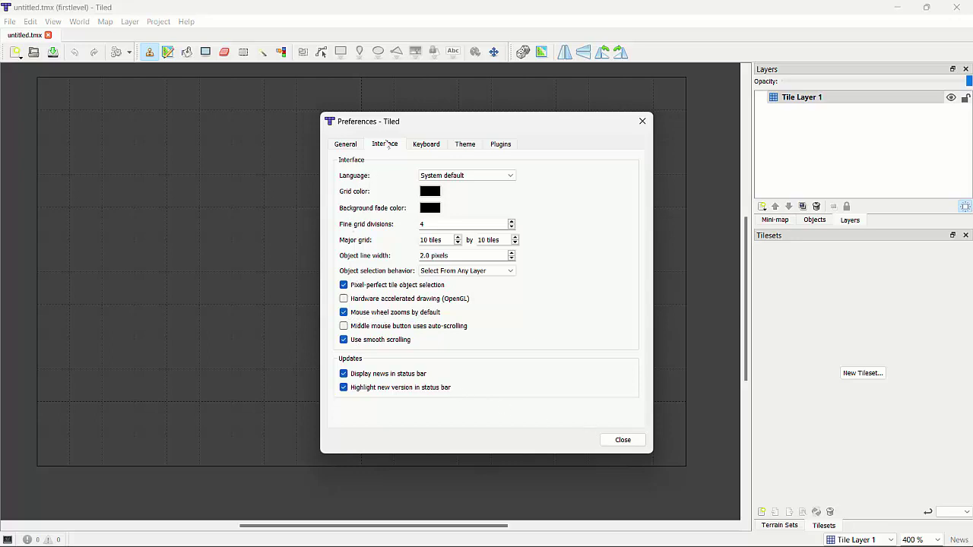
click(346, 145)
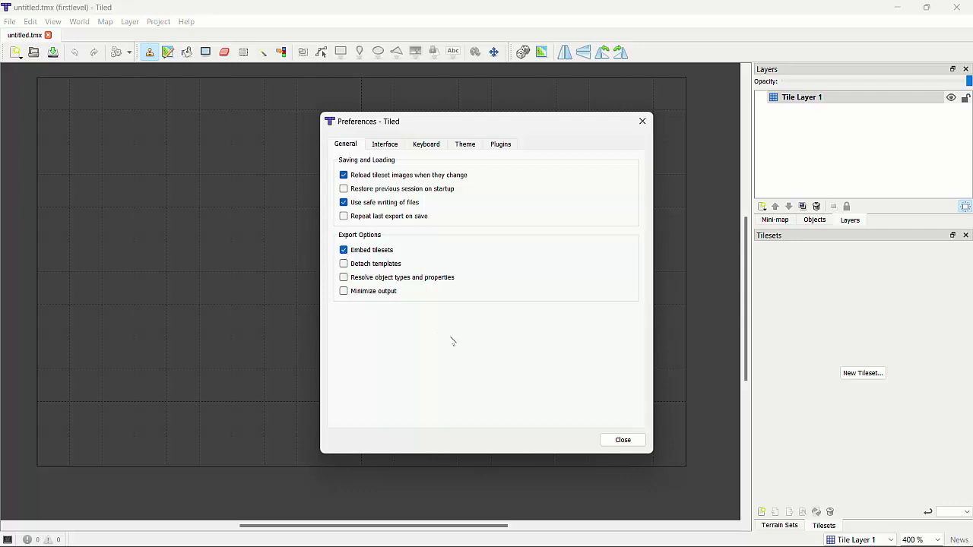
click(625, 441)
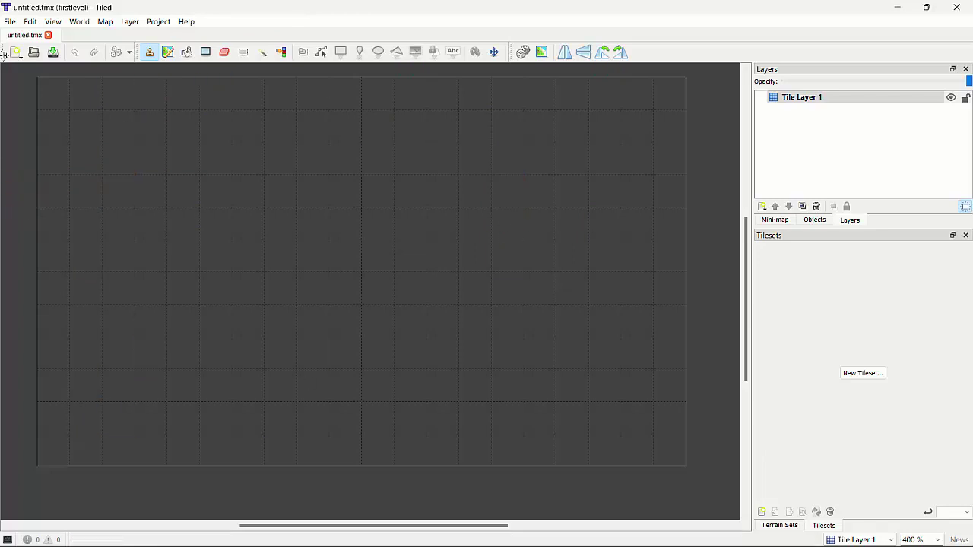
- Save the empty map as firstlevel.tmx in the TiledProject folder
click(10, 21)
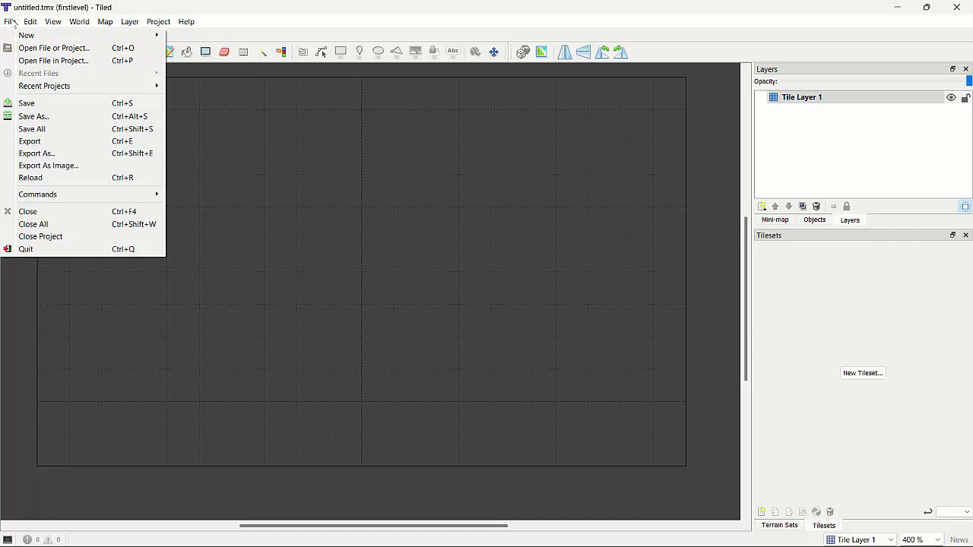
click(39, 103)
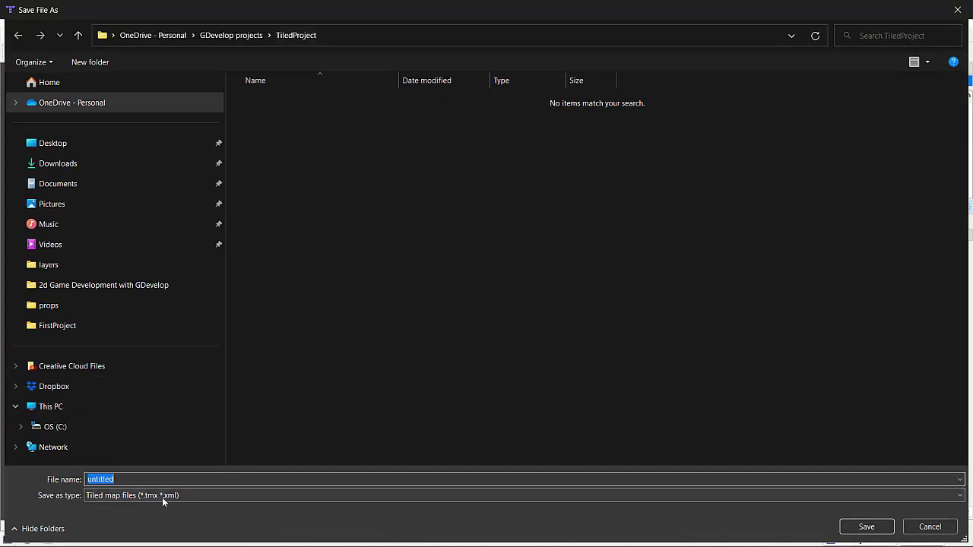
text(f)
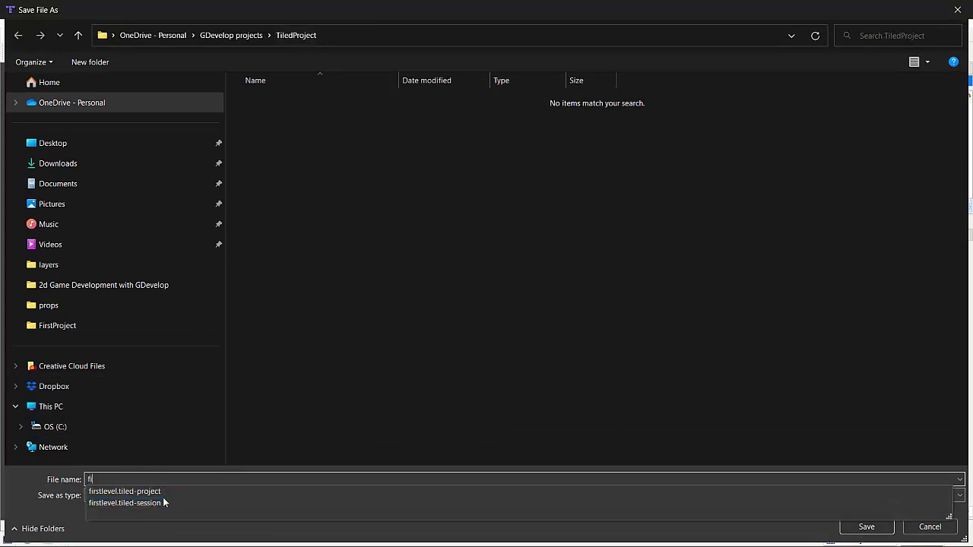
text(irstlevel)
click(768, 334)
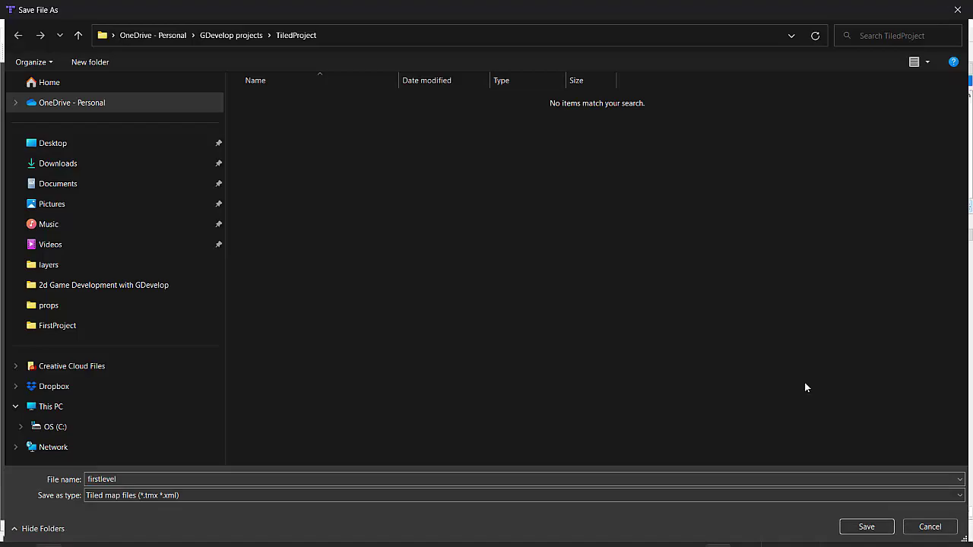
click(872, 528)
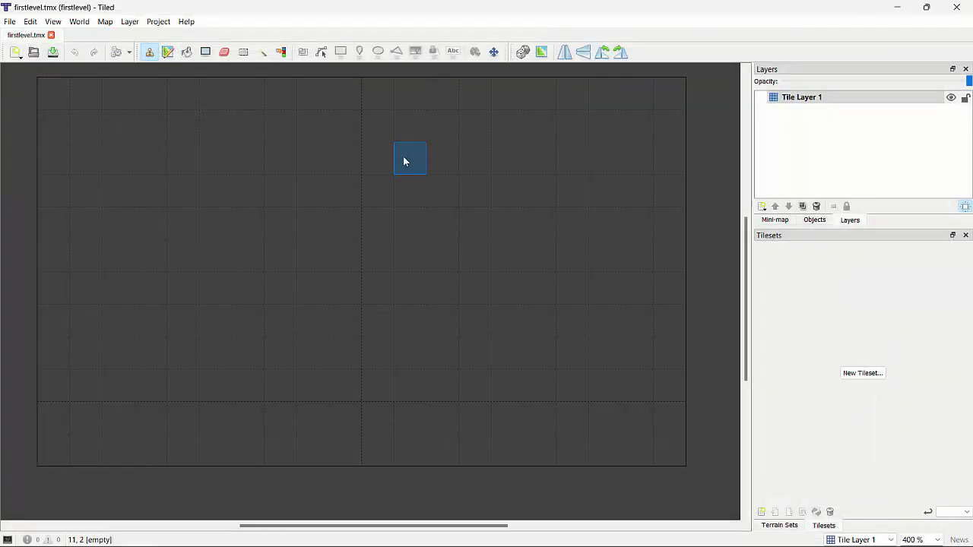